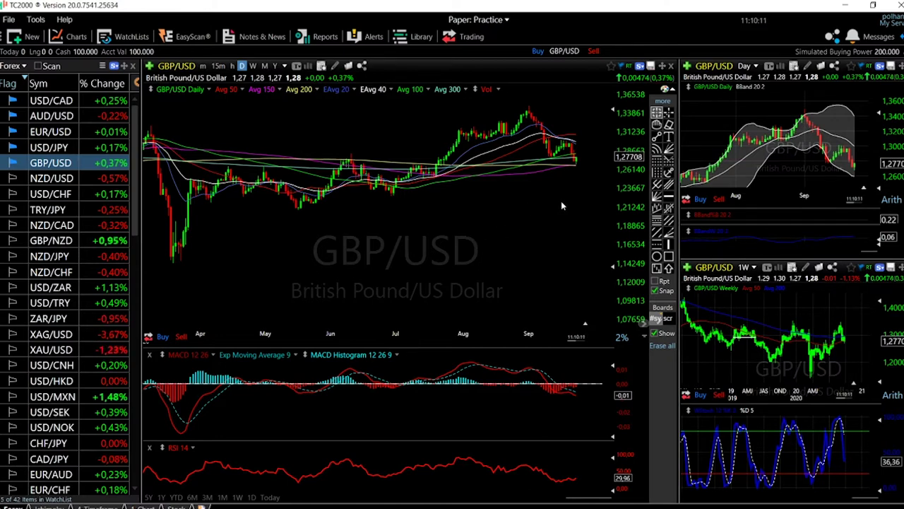
Zoom in on the GBP/USD chart and check the latest bar's price values in the data box.
scroll(561, 201, "up", 2)
scroll(560, 246, "up", 1)
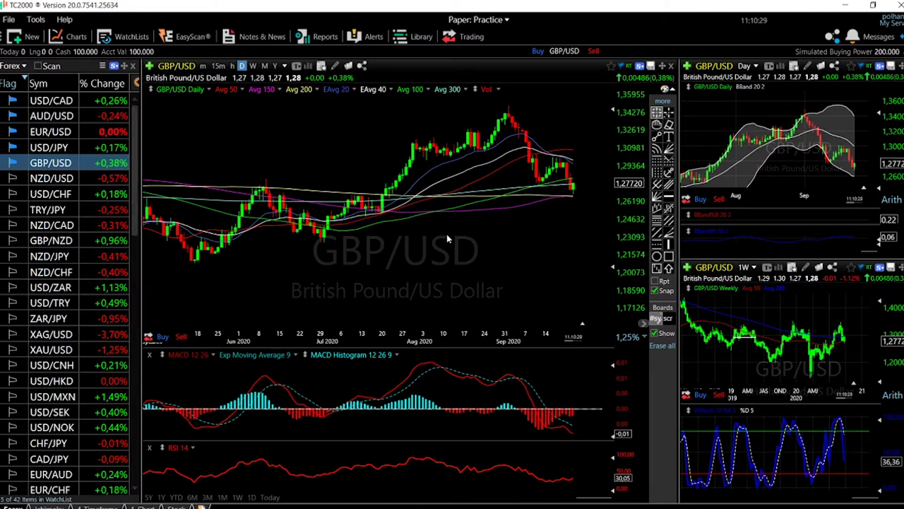
scroll(571, 228, "up", 1)
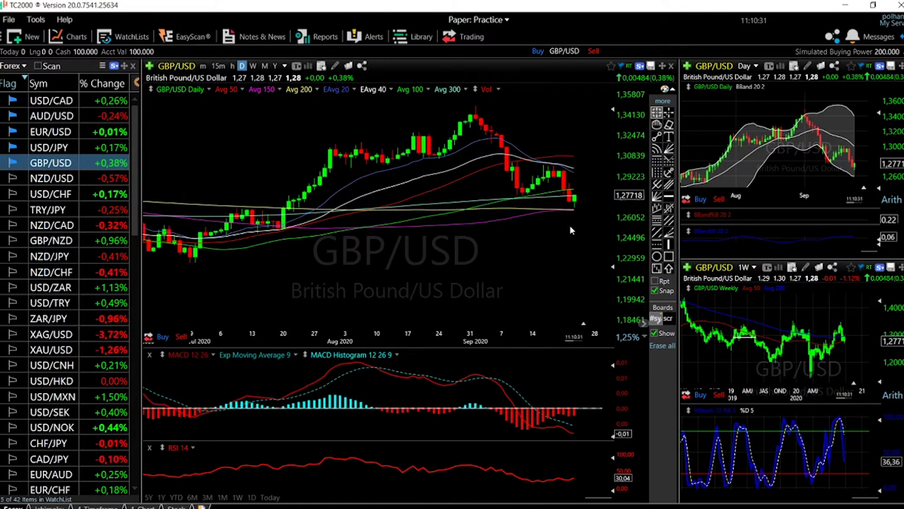
scroll(575, 223, "up", 1)
left_click(571, 237)
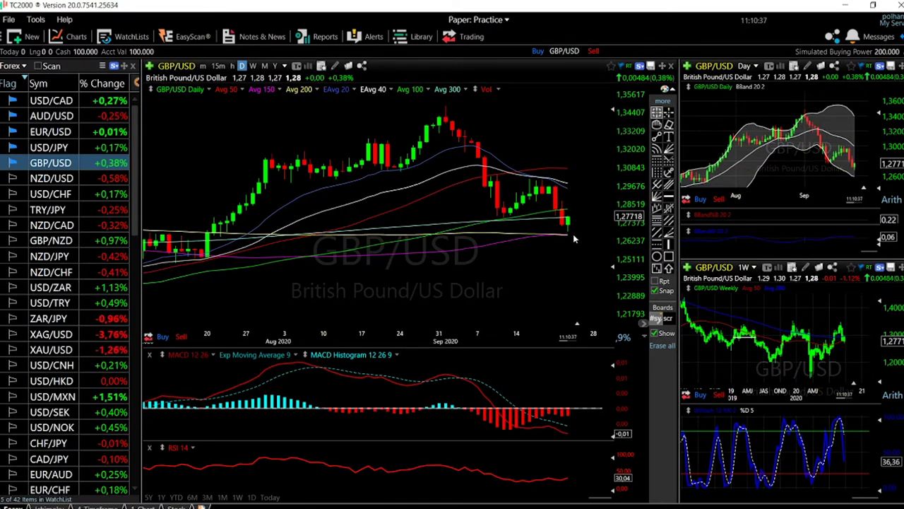
scroll(571, 226, "up", 3)
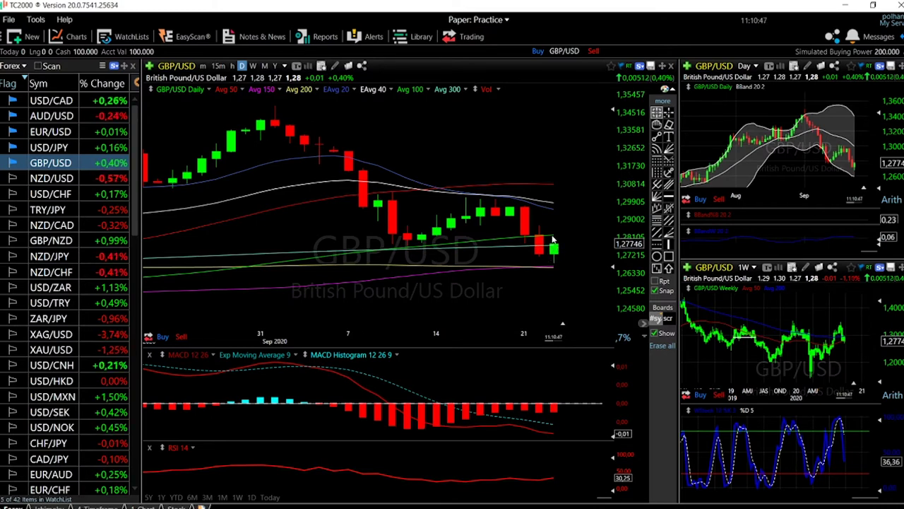
left_click(554, 237)
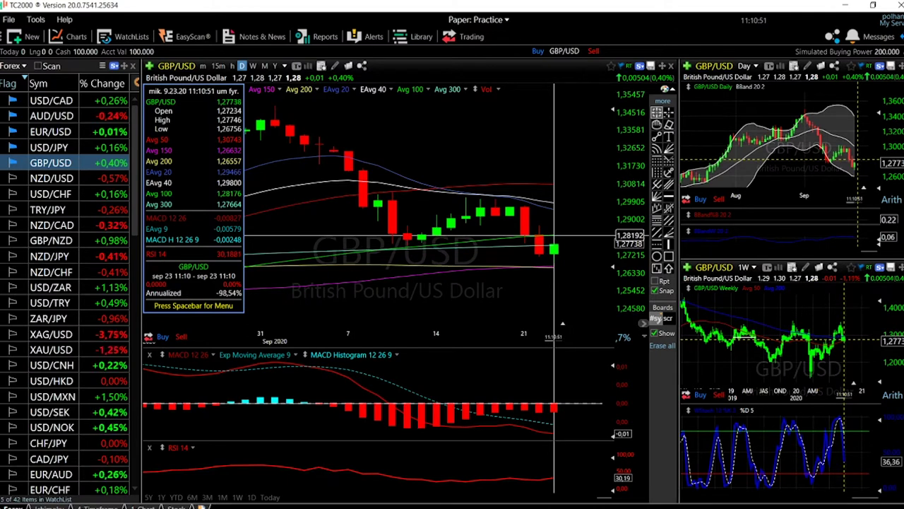
left_click(554, 237)
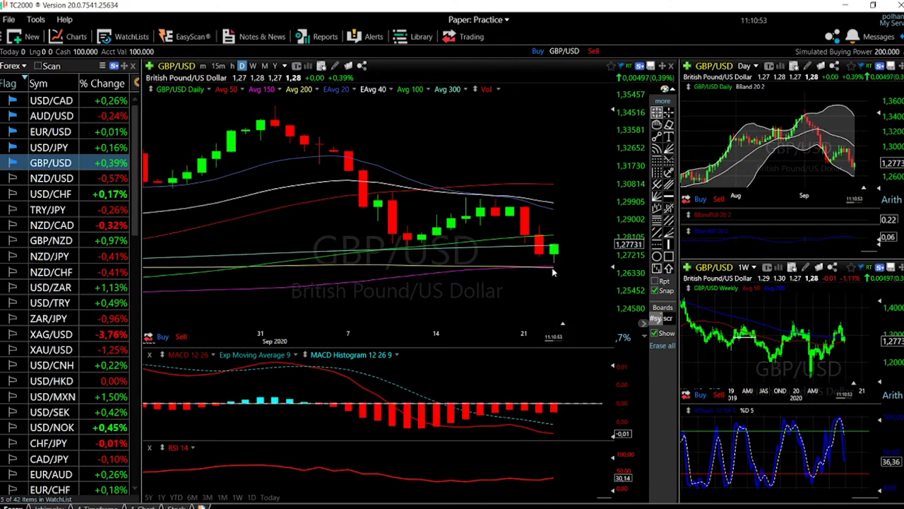
Read the GBP/USD values for the 7.23.20 bar, then load USD/JPY from the Forex watchlist.
scroll(554, 270, "down", 1)
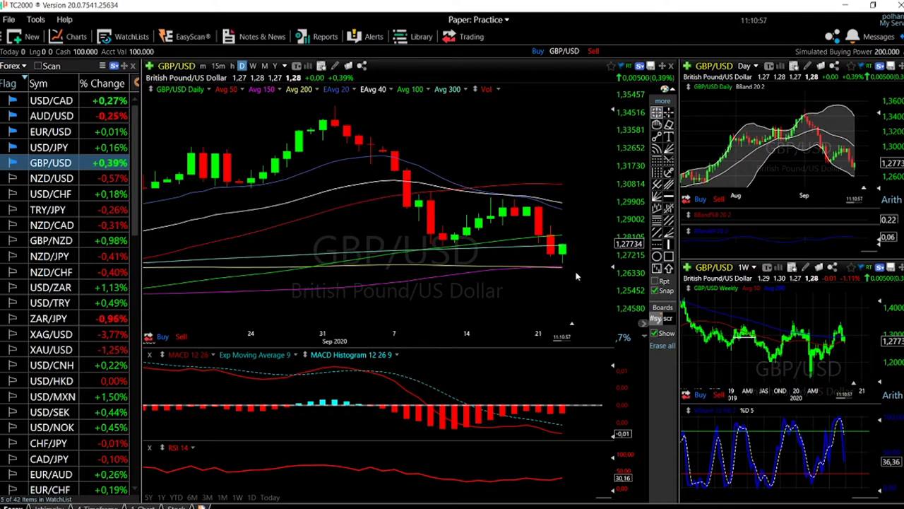
scroll(581, 274, "down", 1)
scroll(562, 270, "down", 1)
scroll(562, 270, "down", 3)
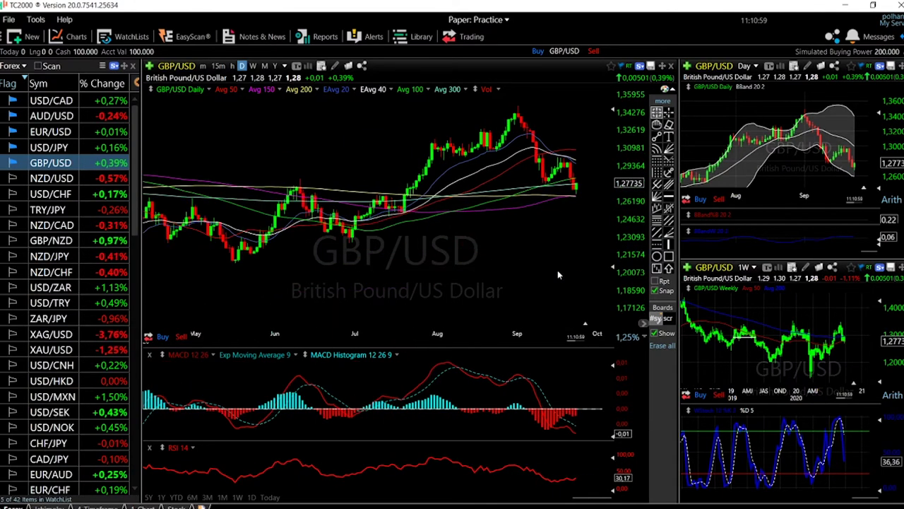
left_click(414, 212)
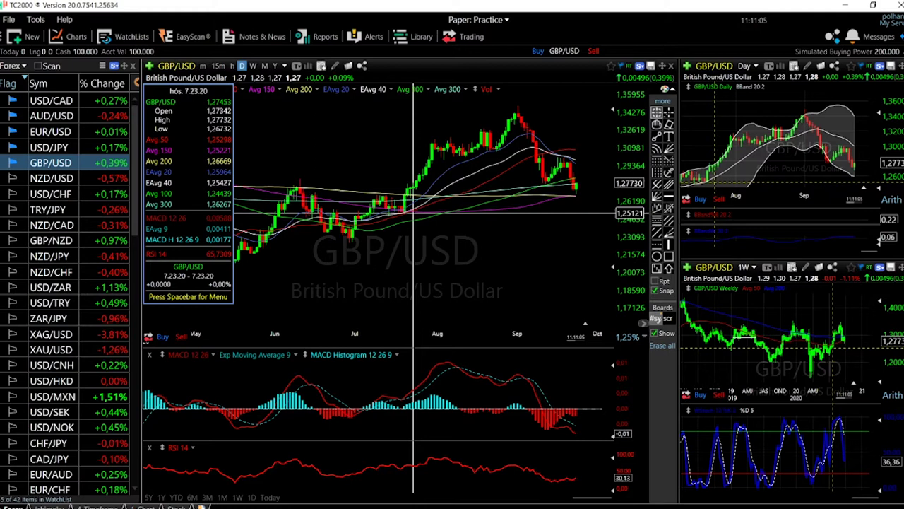
left_click(414, 212)
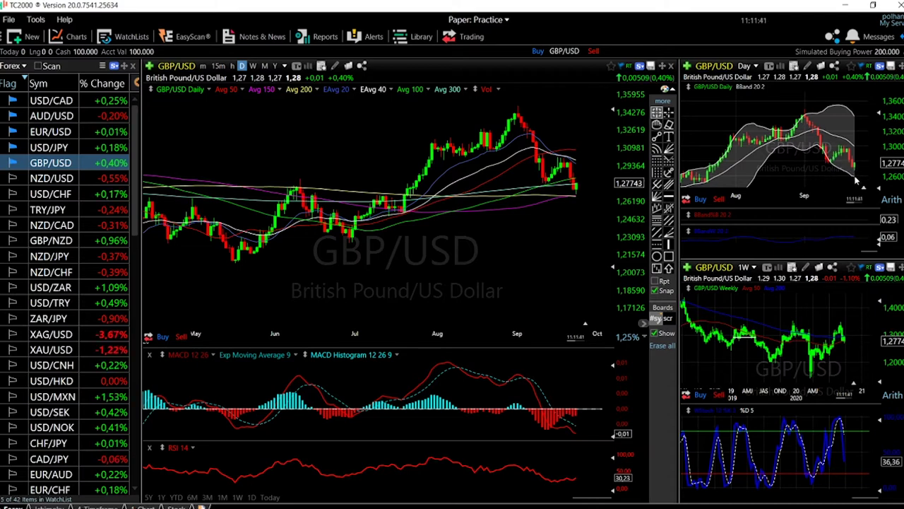
mouse_move(855, 182)
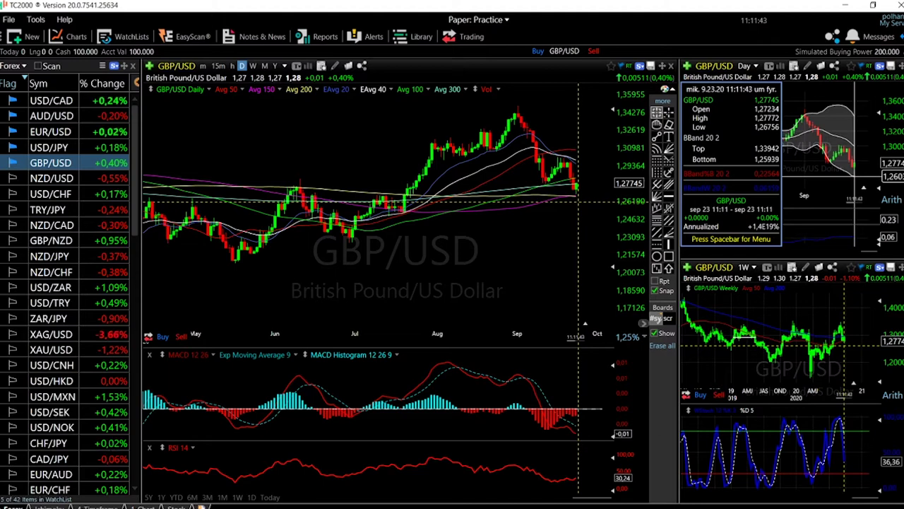
left_click(31, 148)
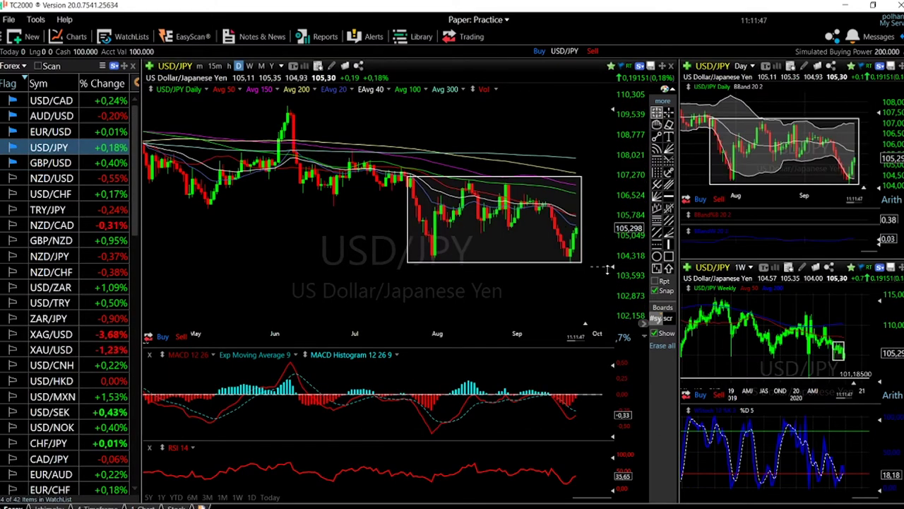
Zoom the USD/JPY chart and read the 9.22.20 bar's values in the data box.
scroll(590, 222, "up", 3)
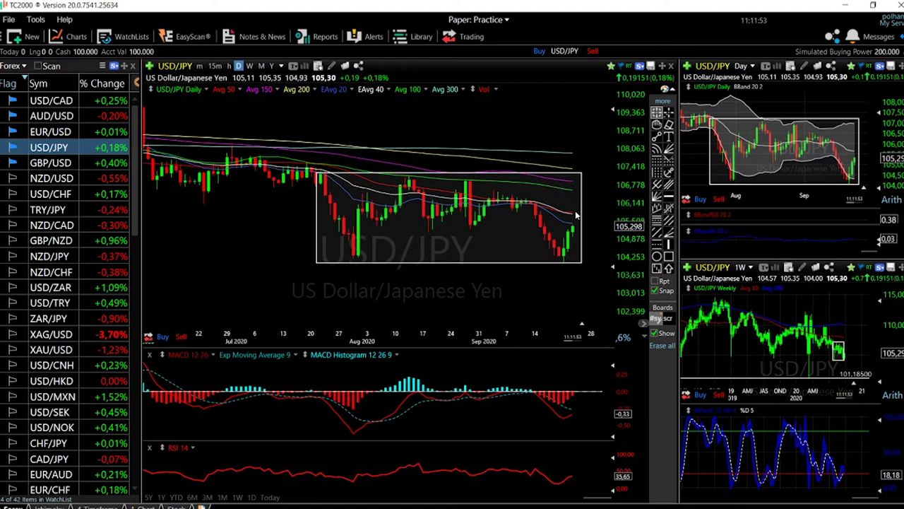
mouse_move(577, 211)
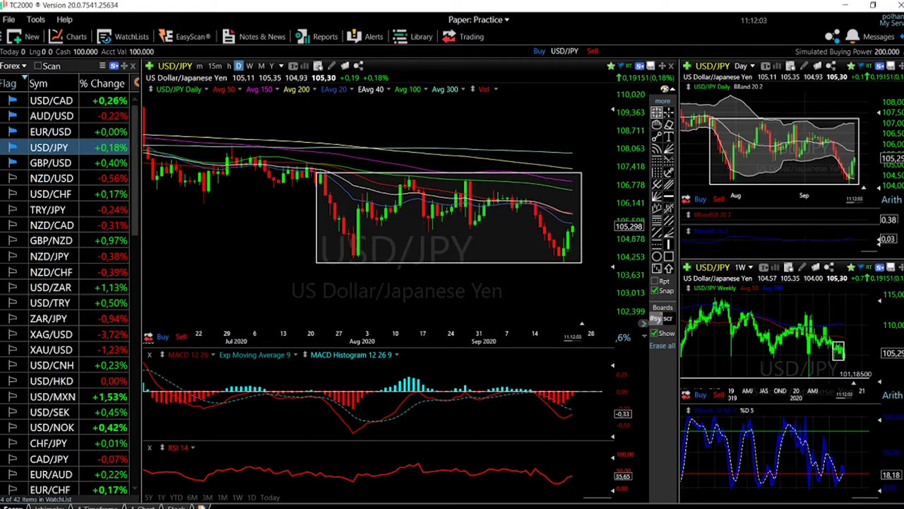
left_click(570, 191)
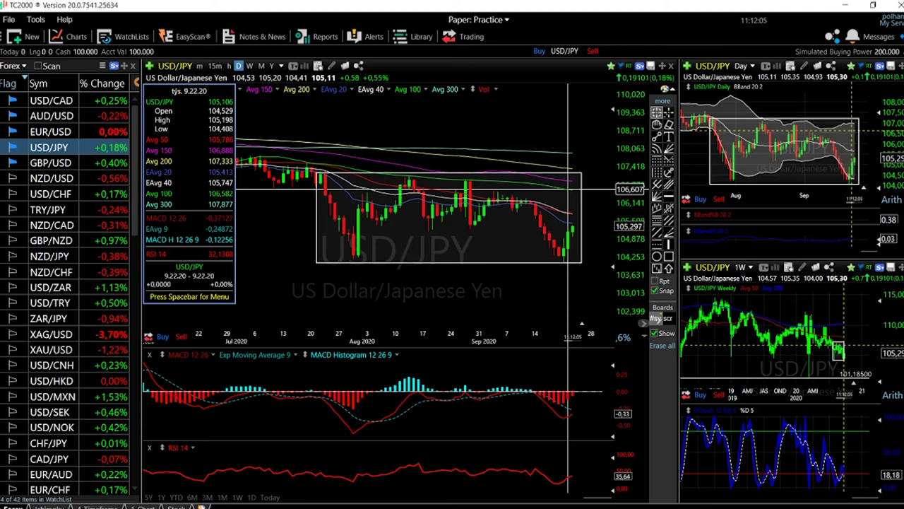
left_click(570, 194)
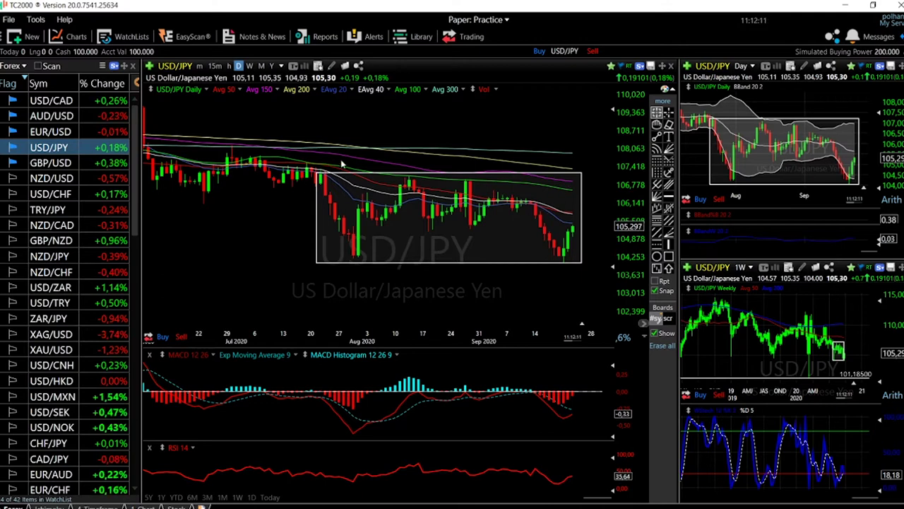
Readjust the USD/JPY zoom and load EUR/USD from the watchlist.
scroll(261, 256, "down", 3)
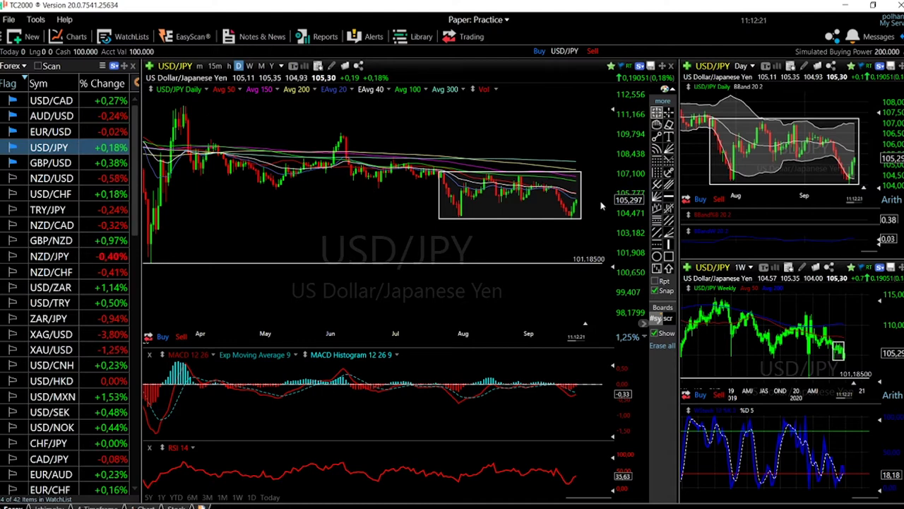
scroll(612, 406, "up", 5)
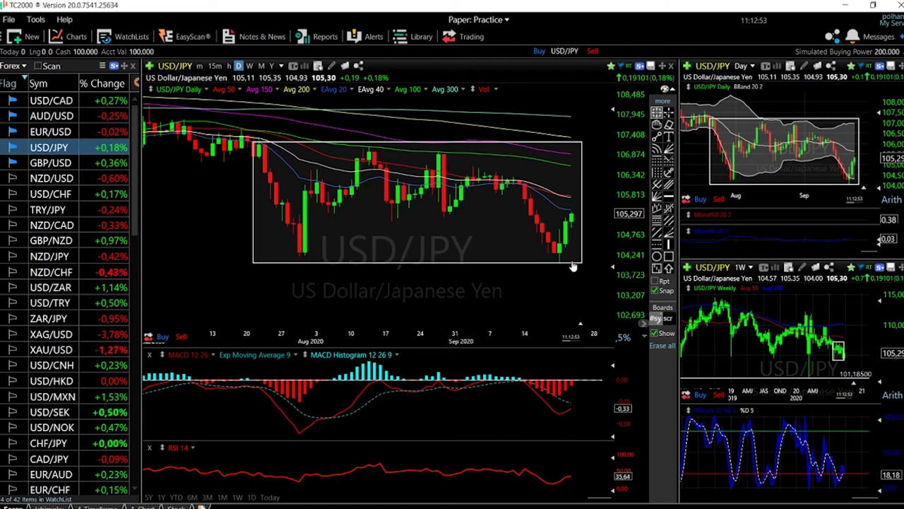
left_click(39, 131)
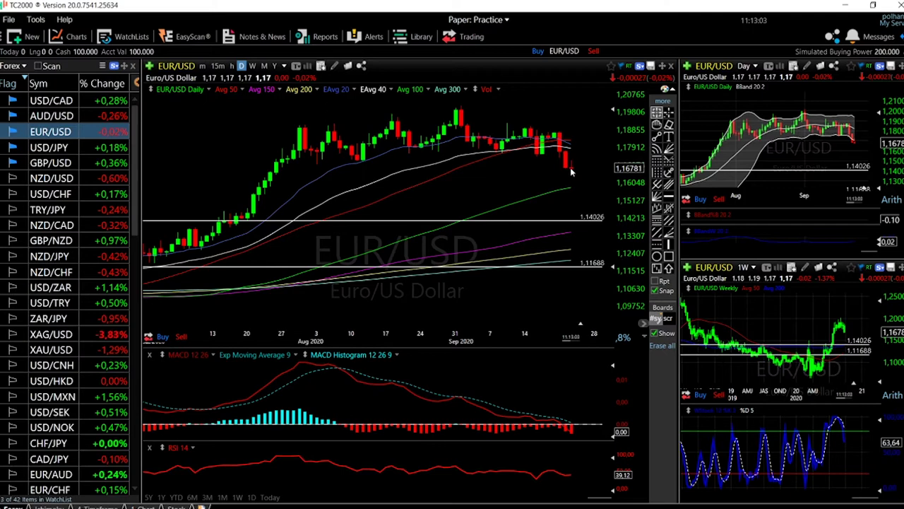
Read the EUR/USD price and indicator values for the 9.21.20 candle.
scroll(574, 171, "up", 2)
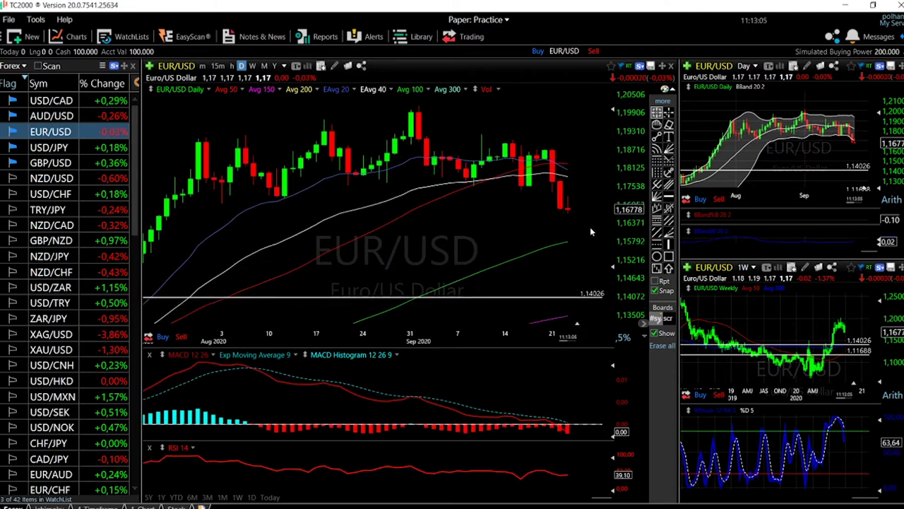
scroll(583, 255, "down", 2)
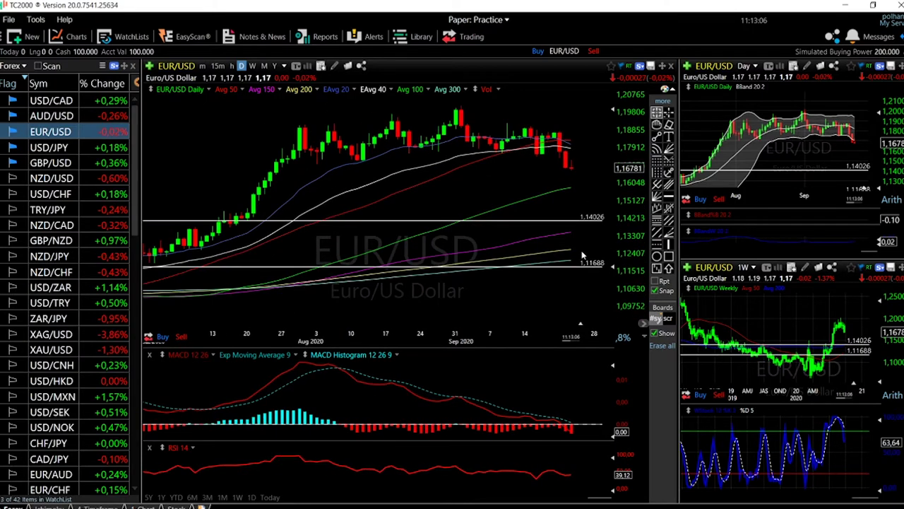
left_click(572, 189)
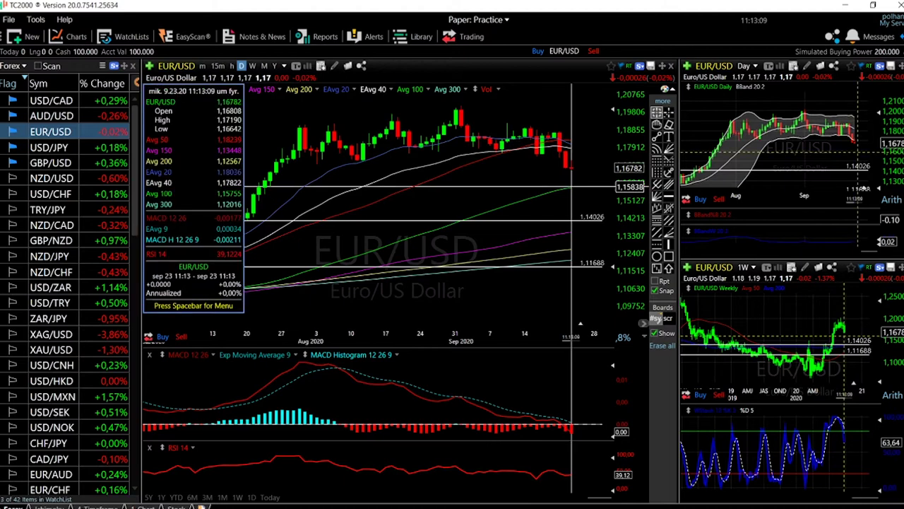
left_click_drag(570, 186, 563, 189)
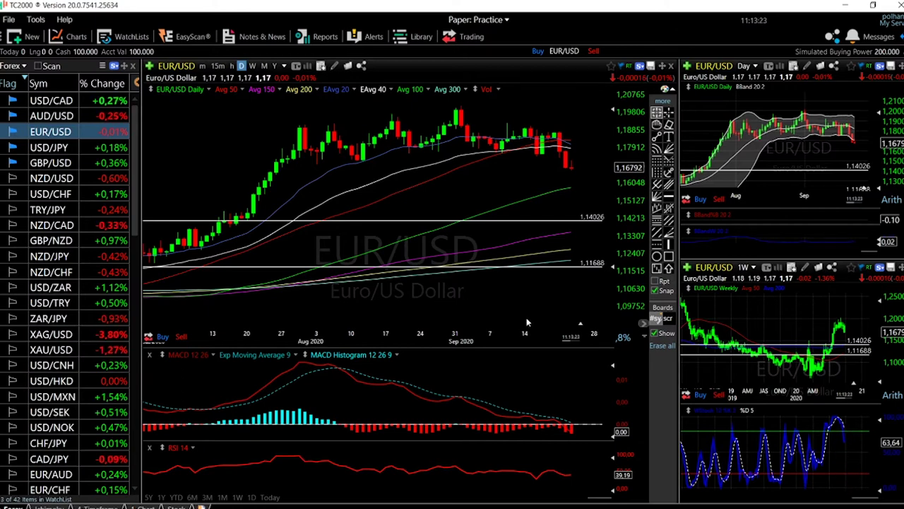
left_click(573, 187)
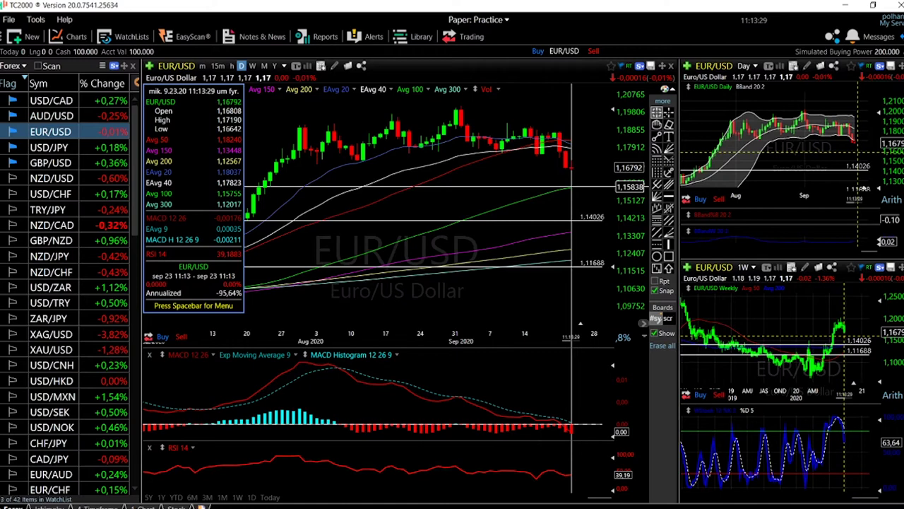
Zoom out the EUR/USD chart and move up the watchlist to AUD/USD.
scroll(565, 194, "down", 2)
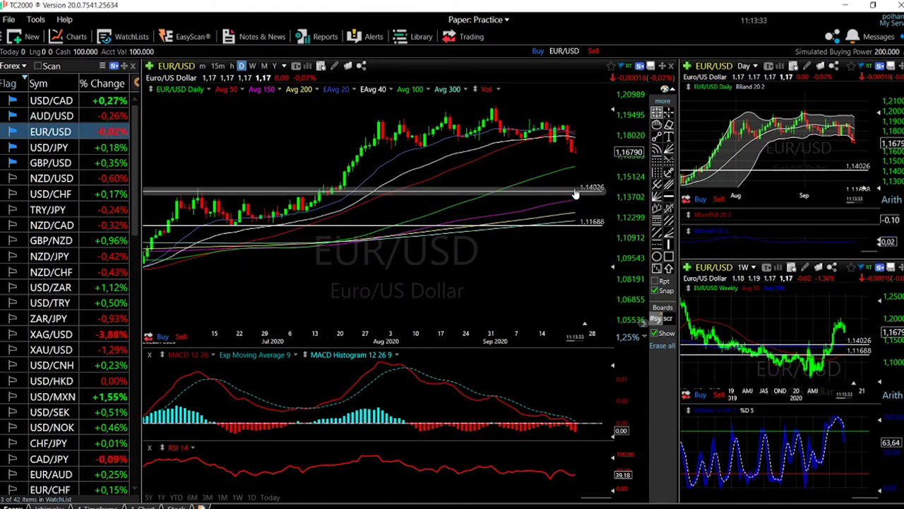
mouse_move(584, 192)
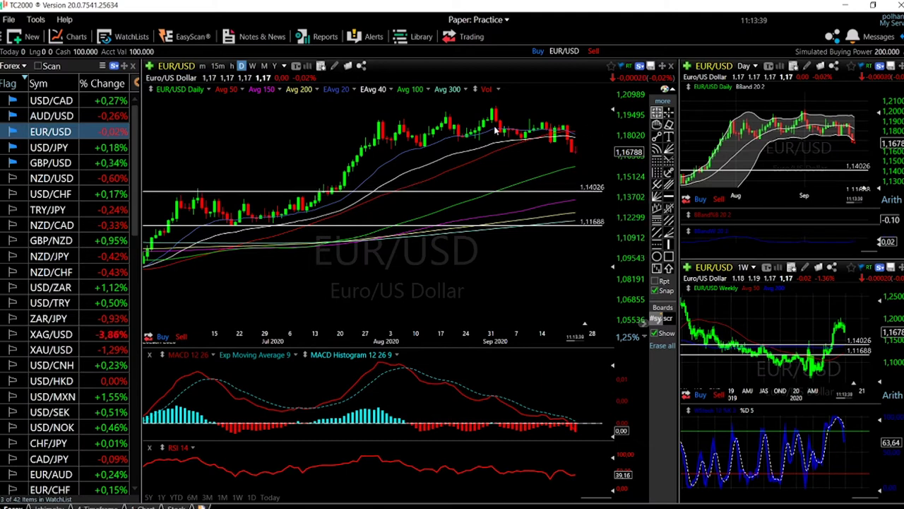
scroll(525, 191, "down", 1)
scroll(525, 190, "up", 2)
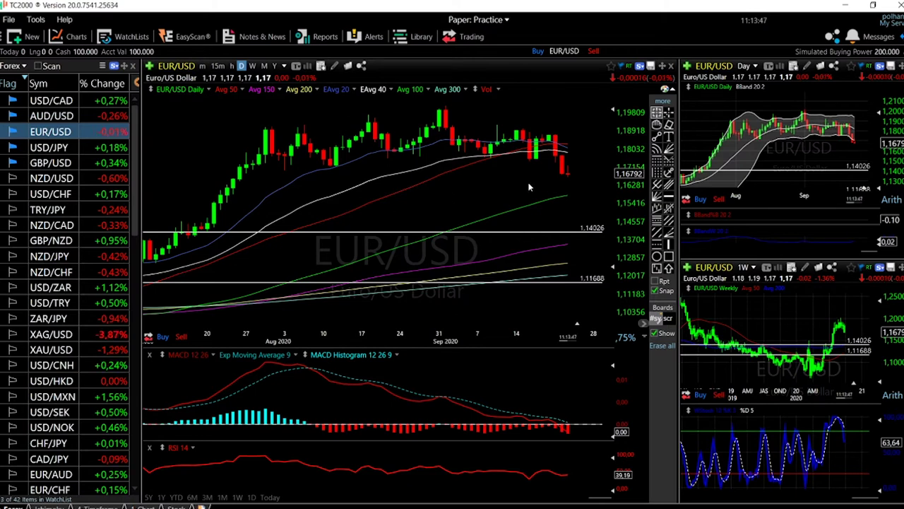
scroll(528, 187, "down", 2)
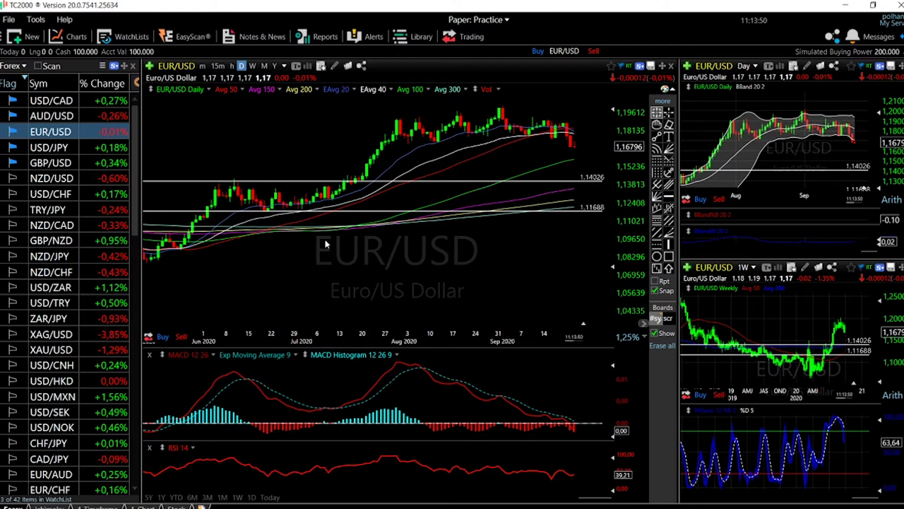
key("Up")
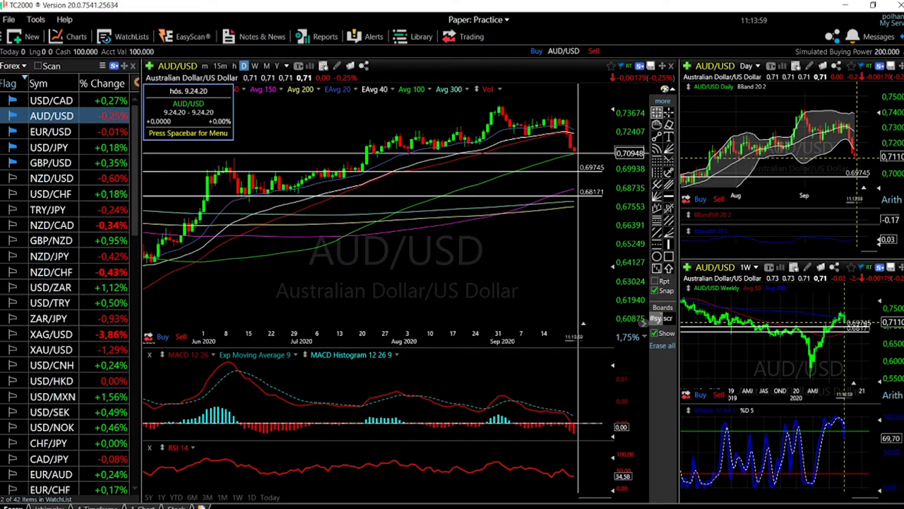
Zoom the AUD/USD daily chart in and out, then load USD/CAD from the Forex watchlist.
scroll(578, 158, "up", 2)
scroll(578, 157, "up", 1)
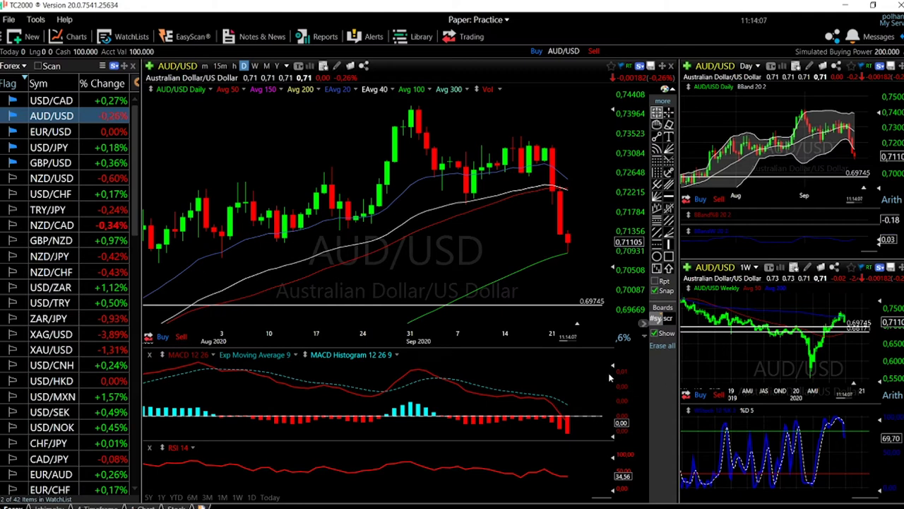
scroll(610, 392, "down", 1)
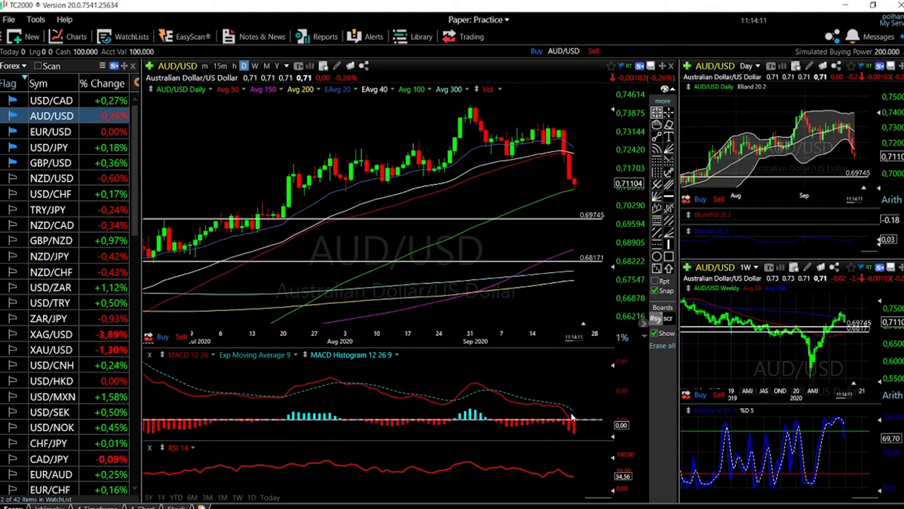
scroll(554, 283, "down", 1)
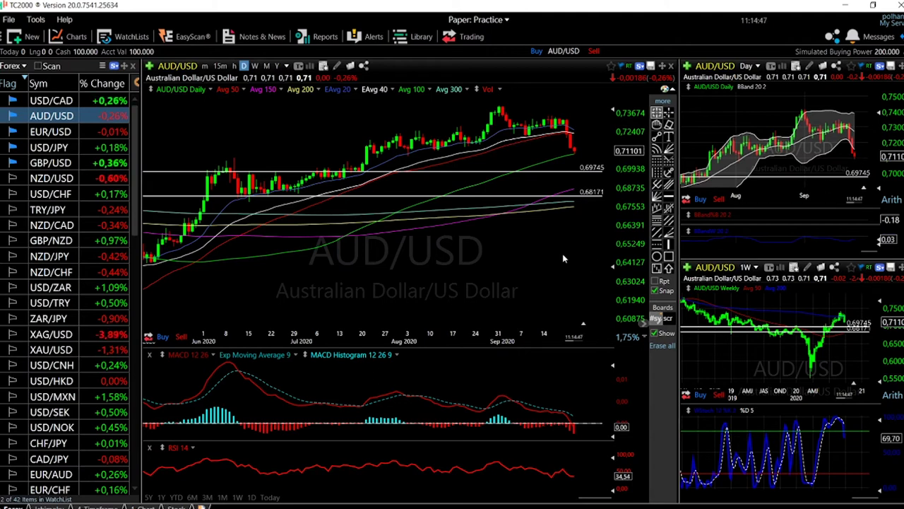
scroll(559, 233, "down", 2)
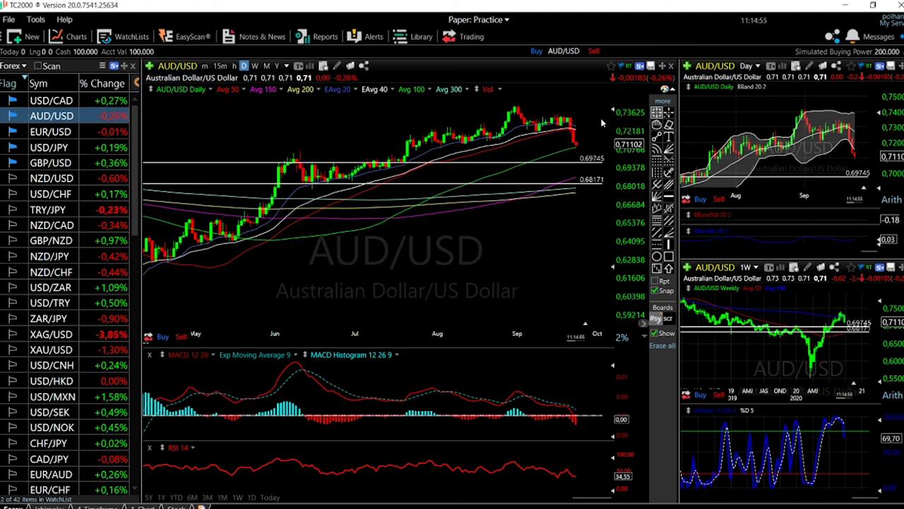
scroll(539, 267, "up", 5)
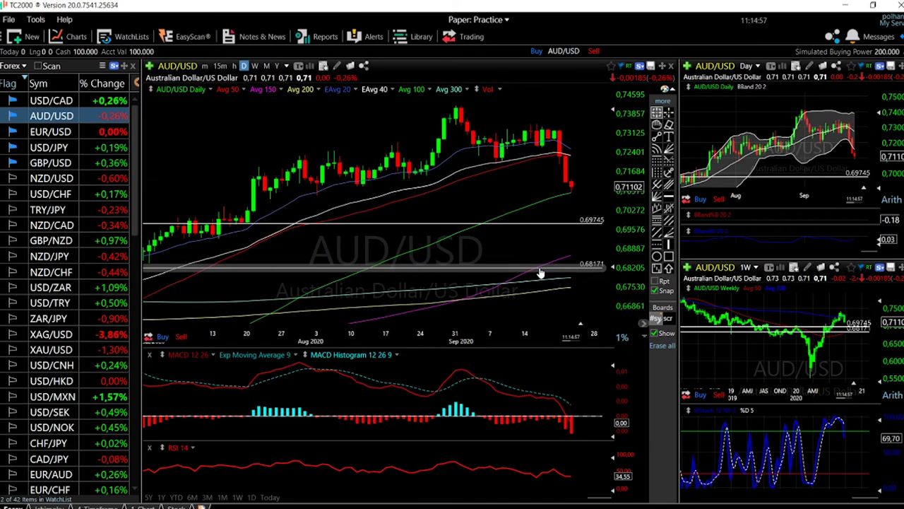
scroll(539, 272, "up", 2)
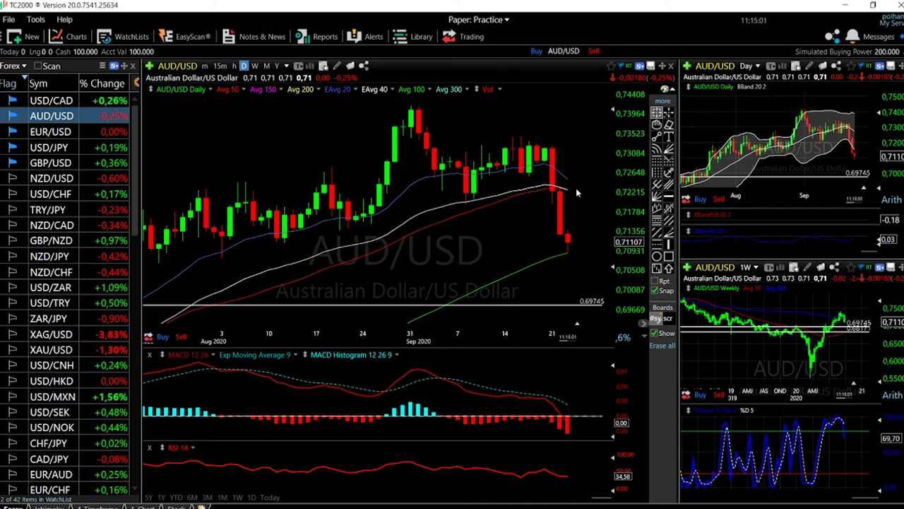
scroll(549, 269, "down", 3)
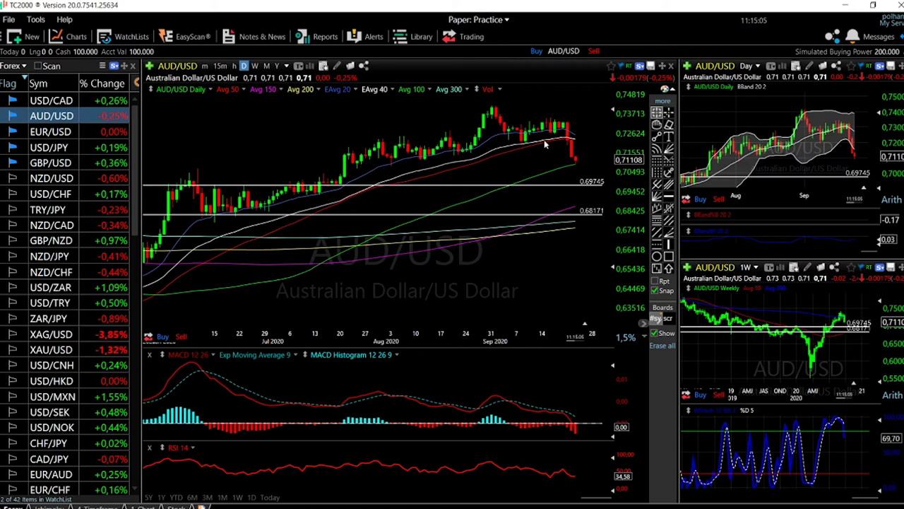
left_click(61, 101)
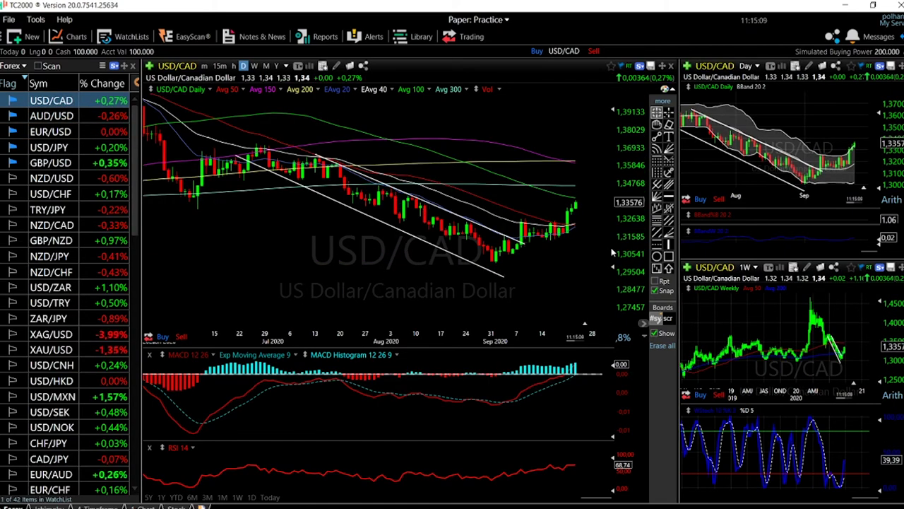
Zoom out the USD/CAD daily chart until price history from February 2020 is visible.
scroll(509, 257, "down", 1)
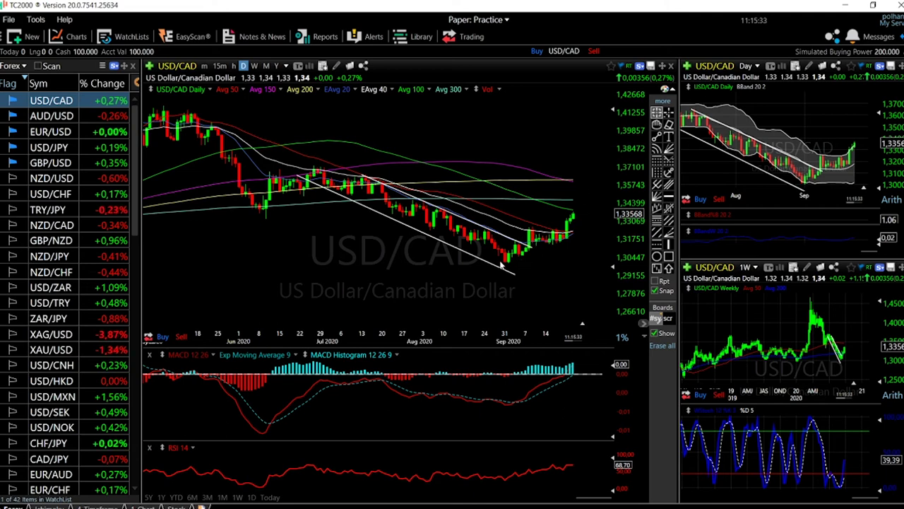
scroll(500, 263, "down", 2)
scroll(498, 260, "down", 2)
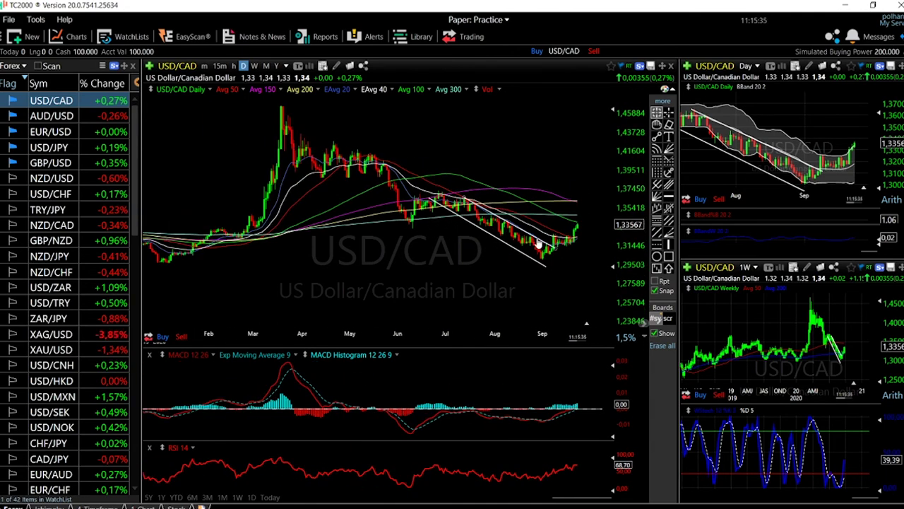